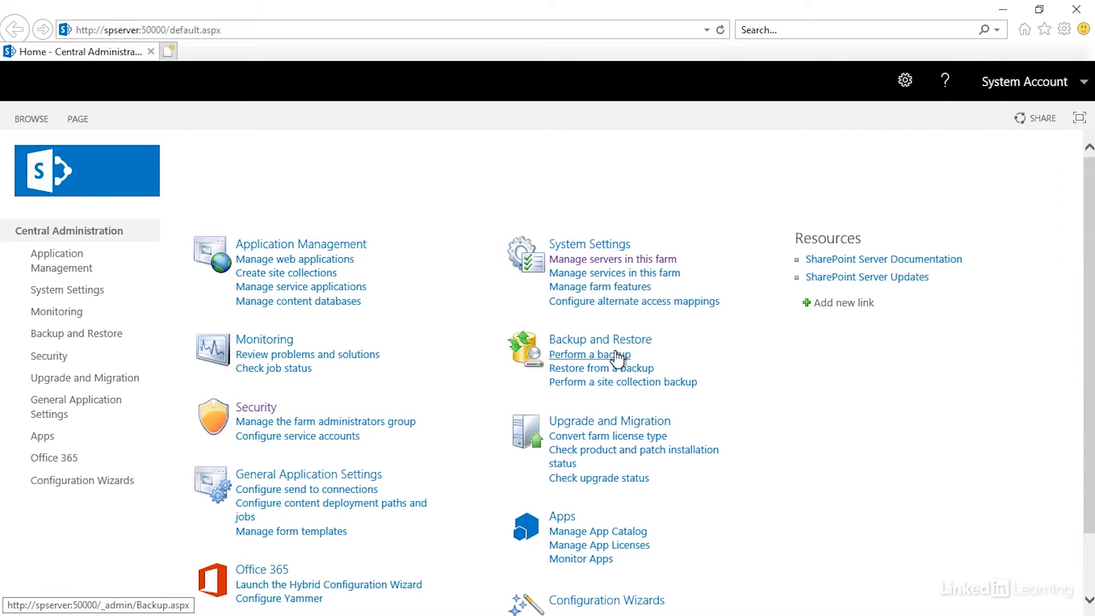
Start a farm backup with 'Perform a backup' under Backup and Restore
click(583, 358)
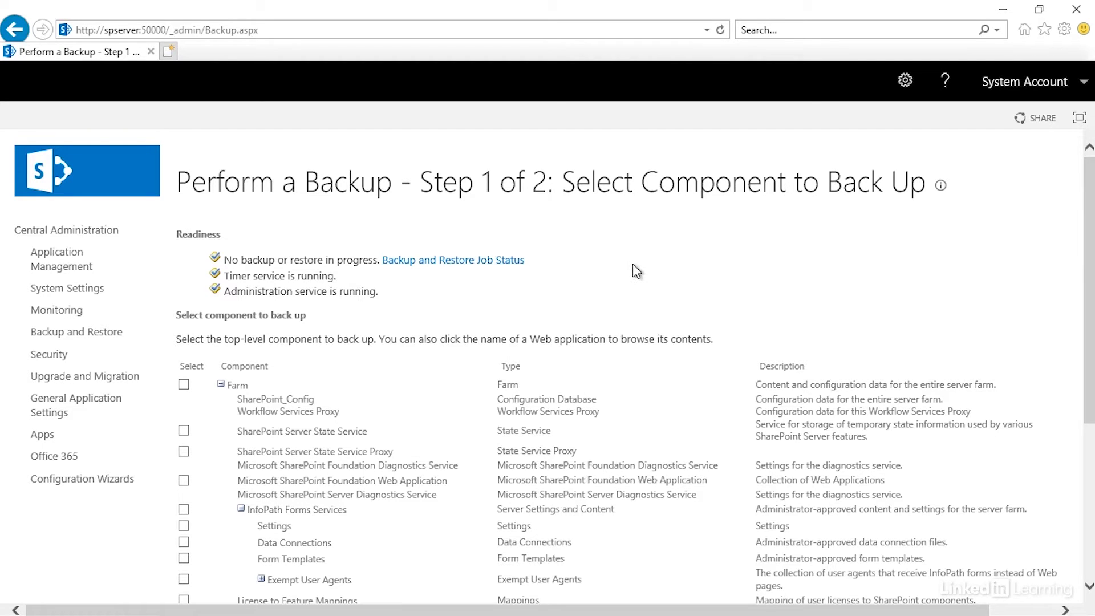
Try selecting the Farm and Global Search Settings components, then clear both selections
scroll(633, 265, down, 2)
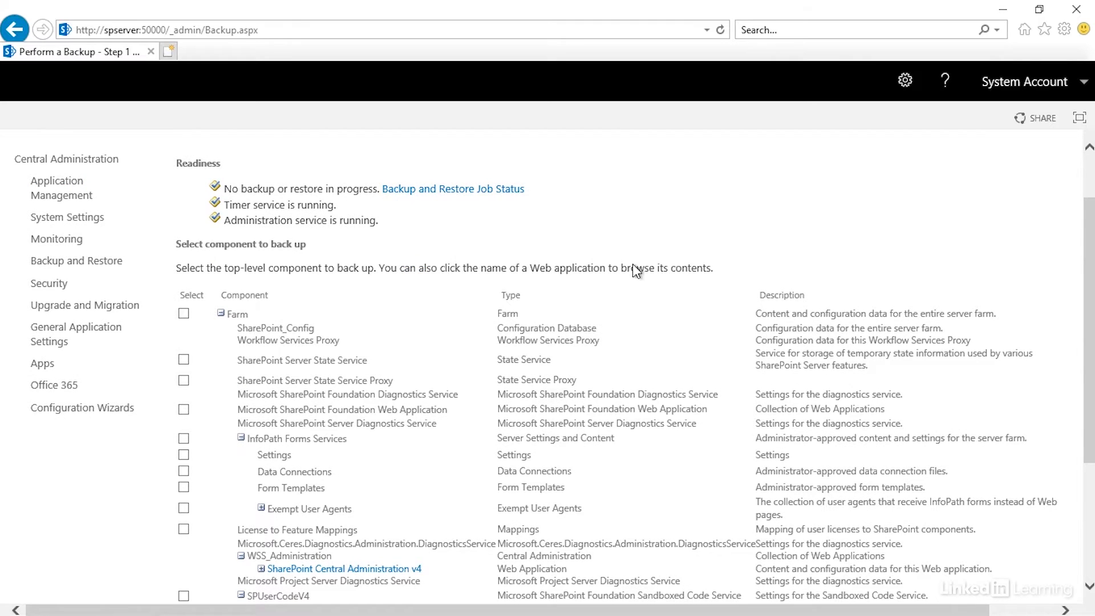
scroll(632, 265, down, 2)
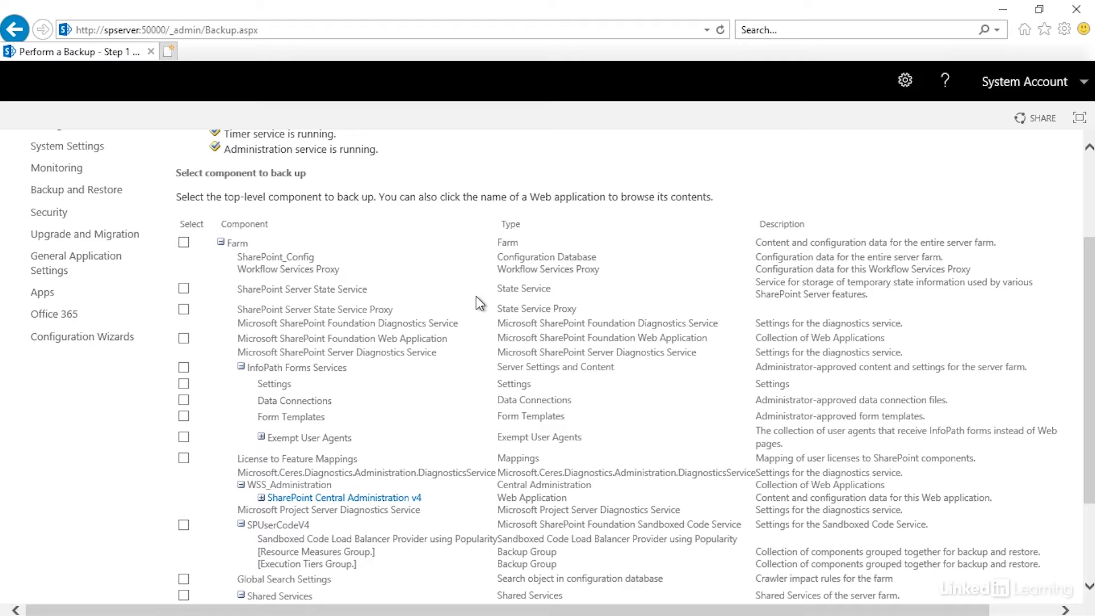
scroll(479, 303, down, 2)
scroll(479, 302, up, 4)
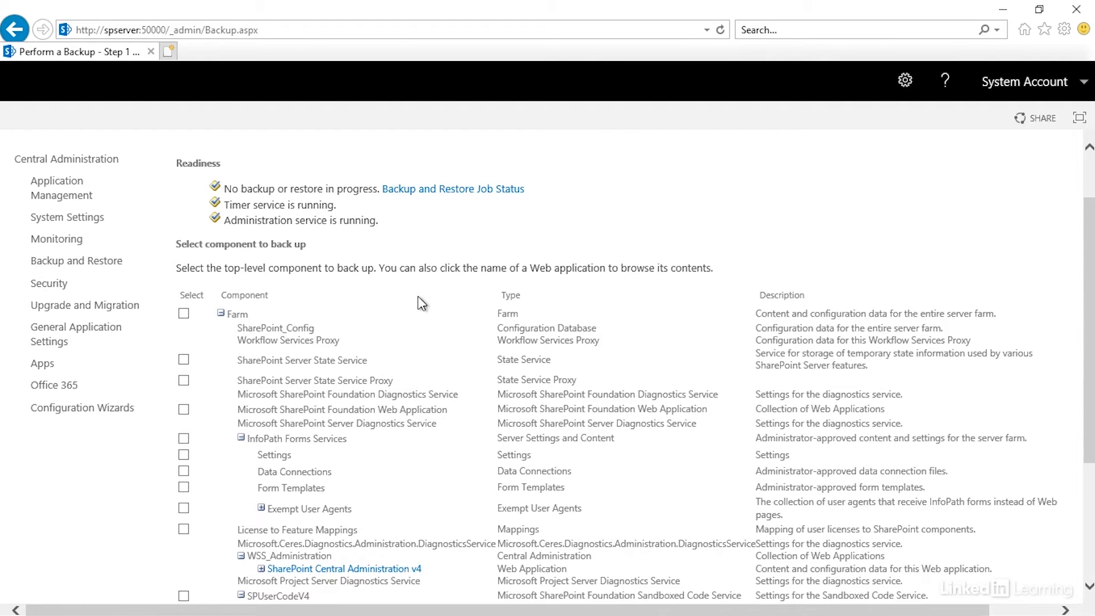
click(184, 313)
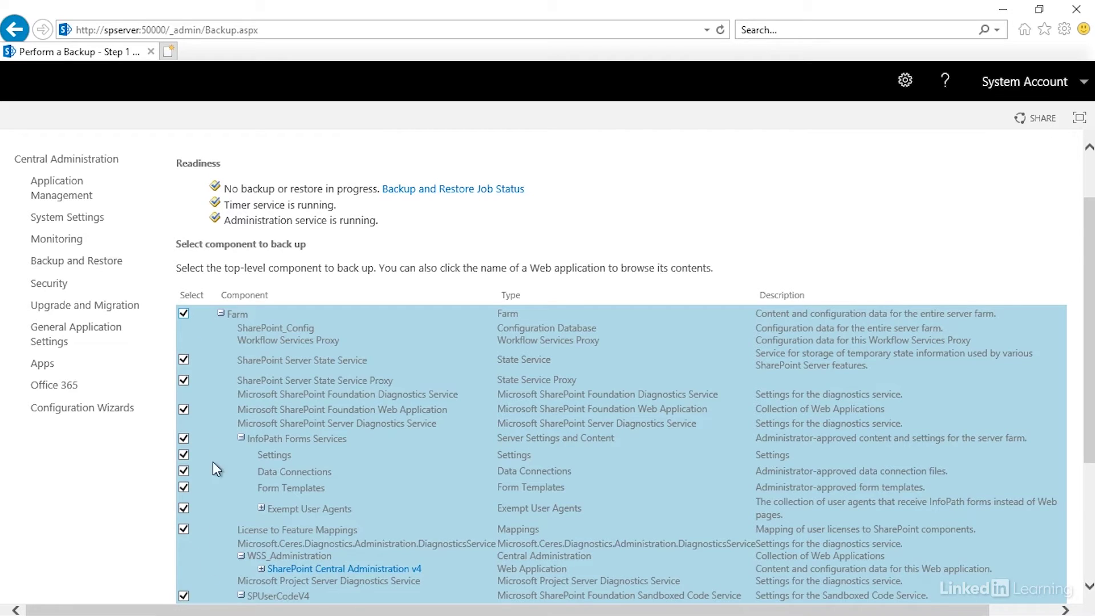
click(184, 313)
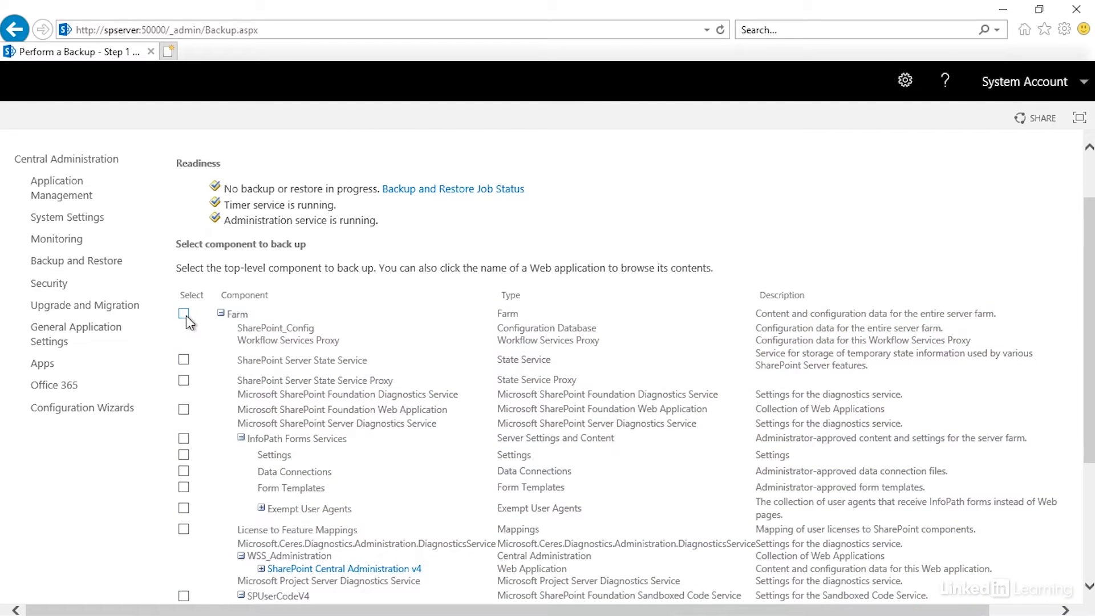
scroll(213, 393, down, 2)
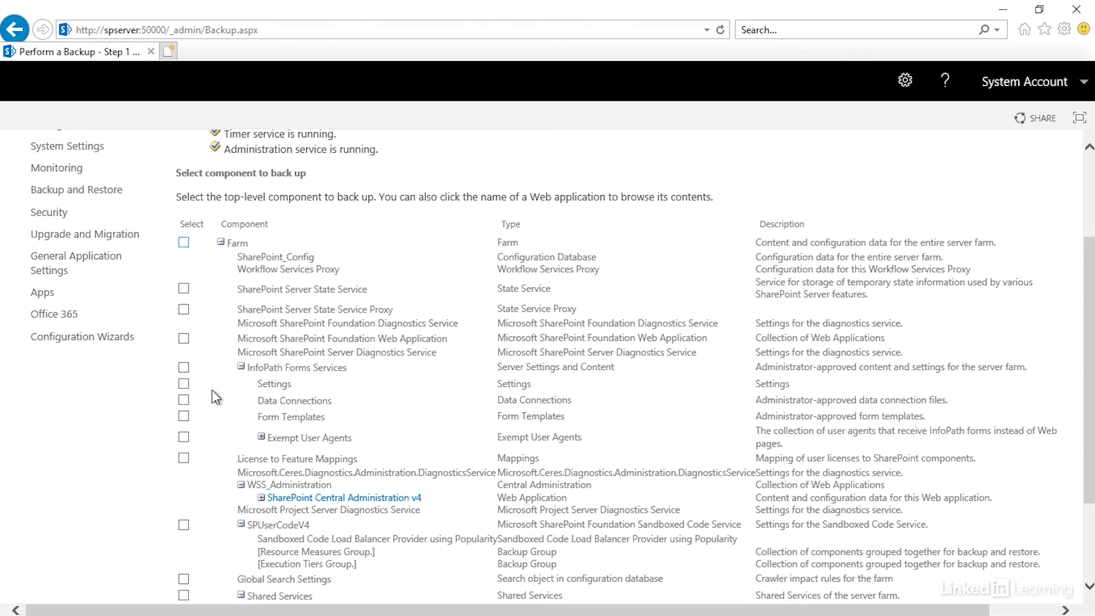
scroll(216, 397, down, 2)
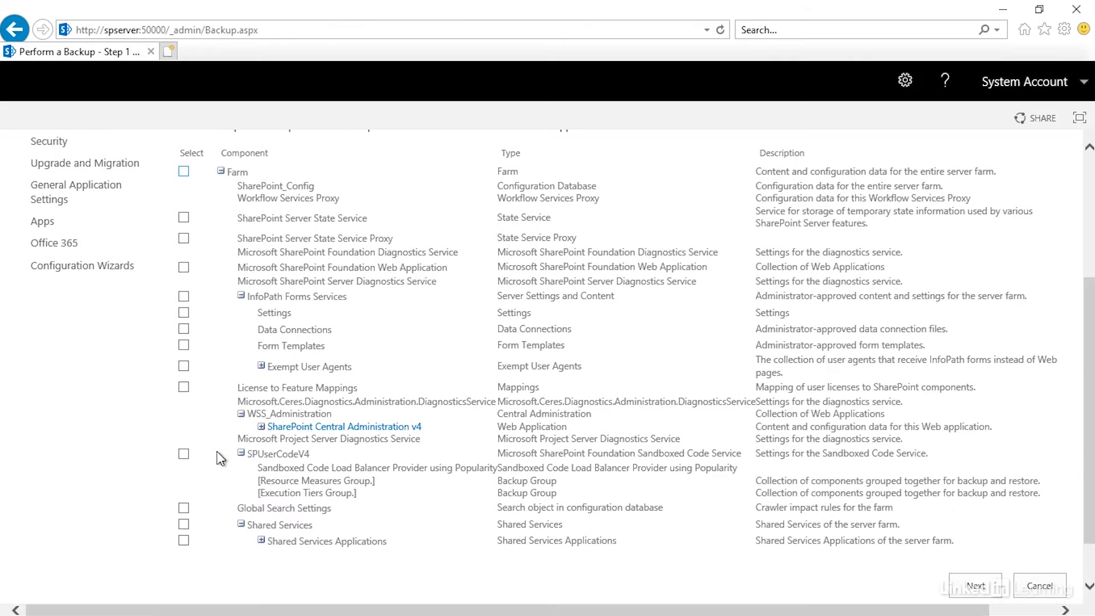
click(184, 509)
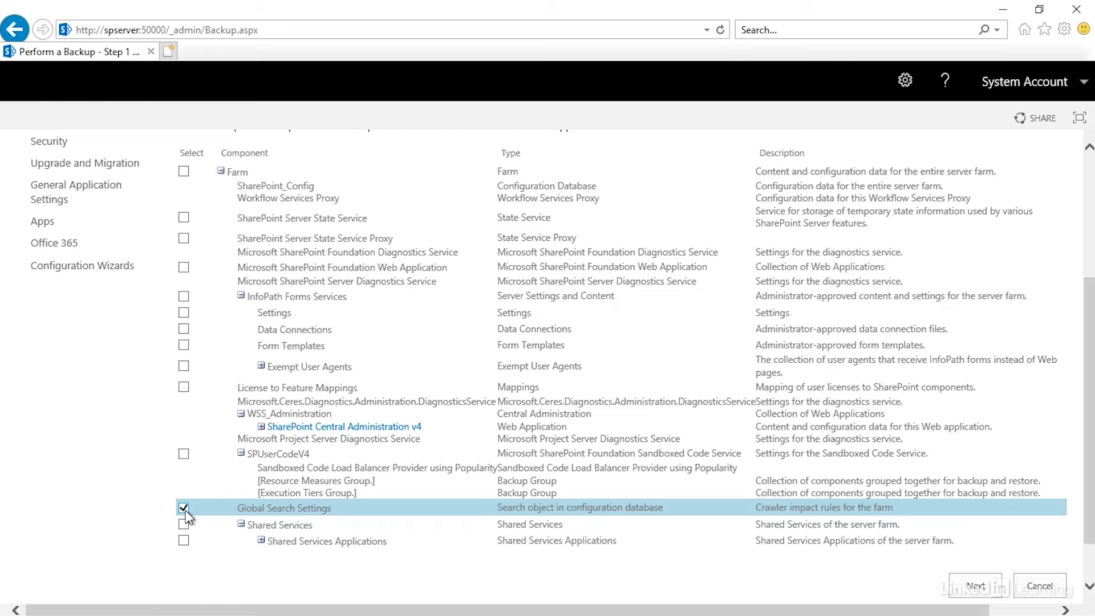
click(184, 508)
Select the entire Farm with all child components and continue to backup options
scroll(203, 501, up, 6)
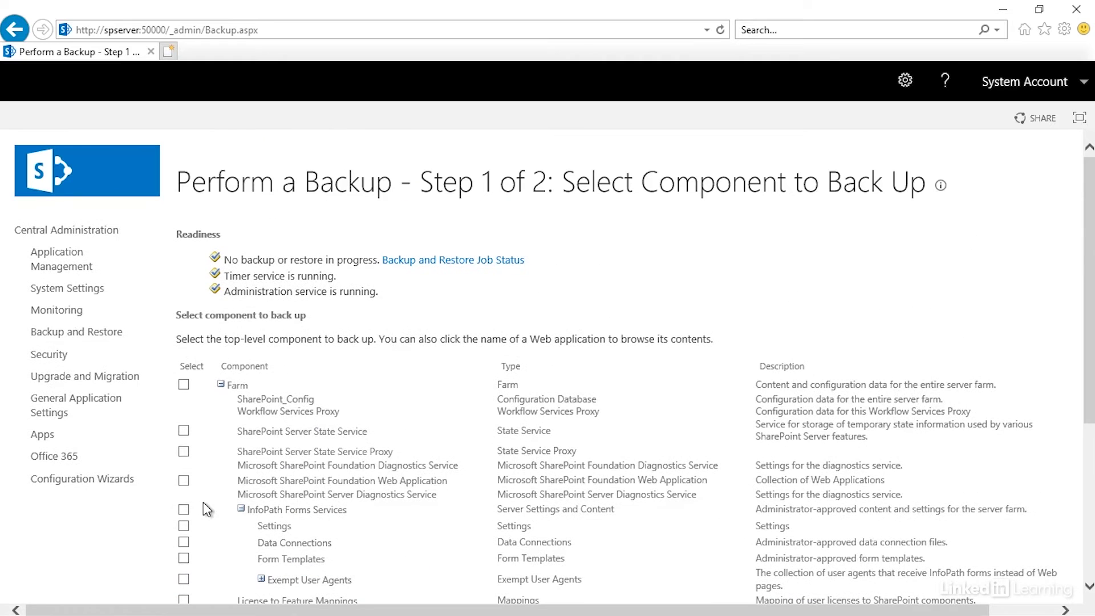
click(183, 385)
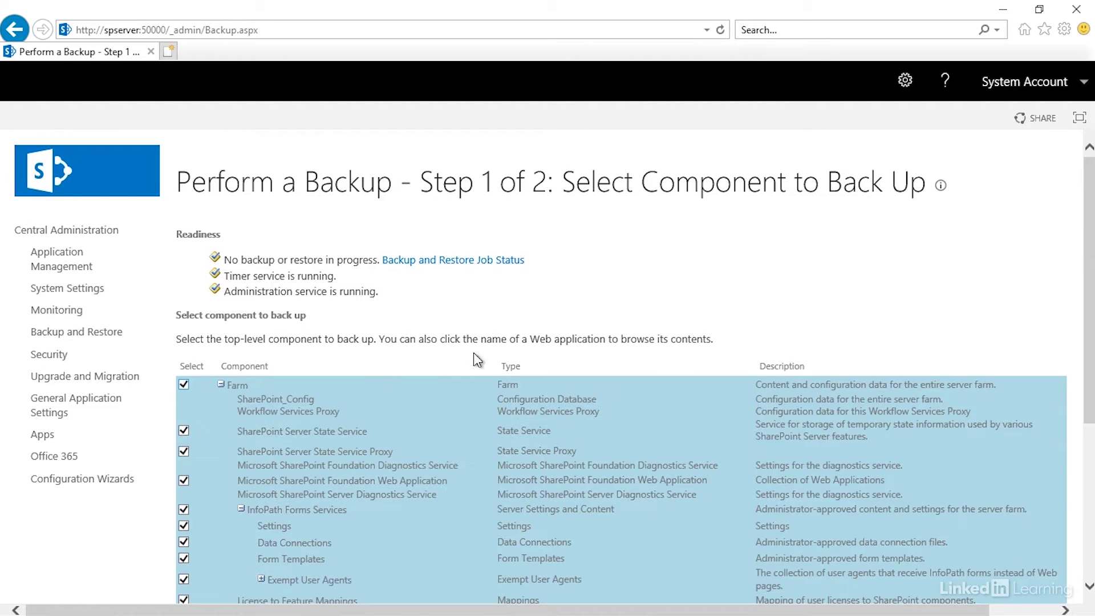
scroll(764, 291, down, 5)
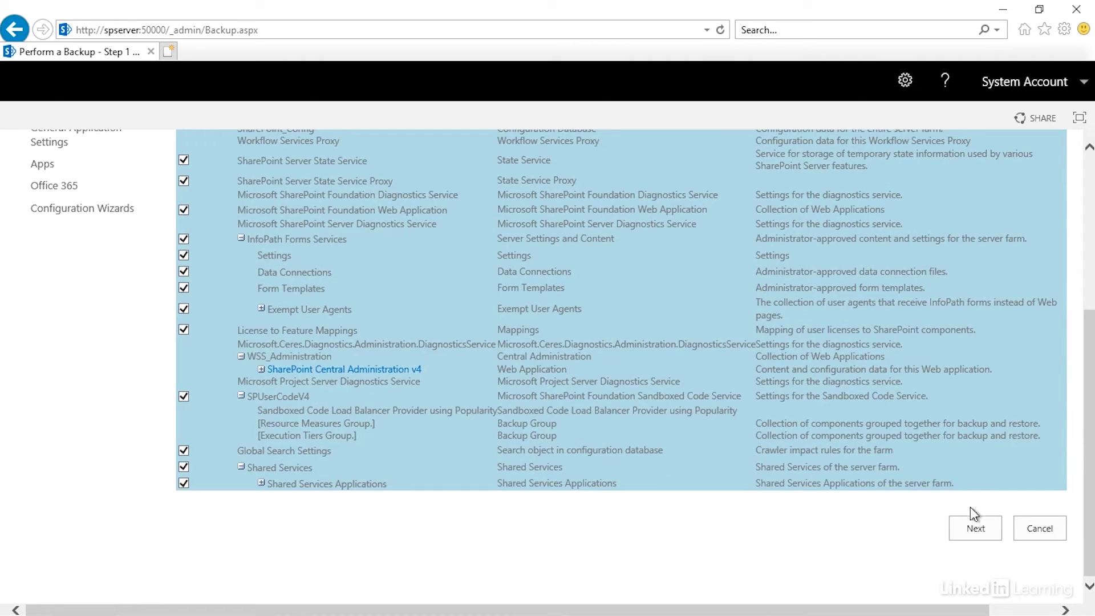
click(963, 526)
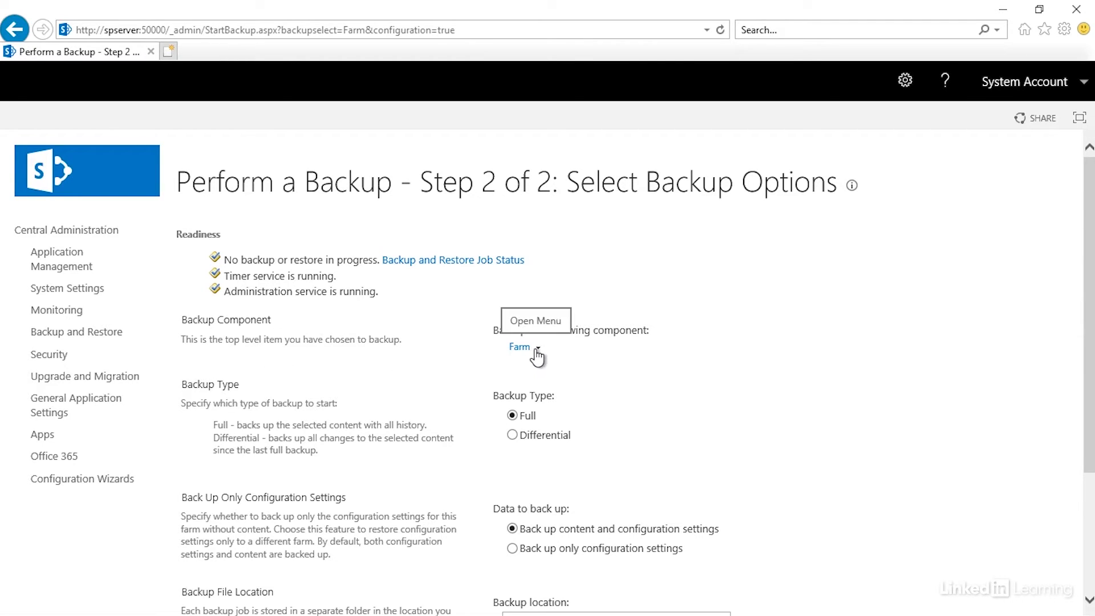
Review the backup options and choose 'Back up only configuration settings'
scroll(332, 394, down, 1)
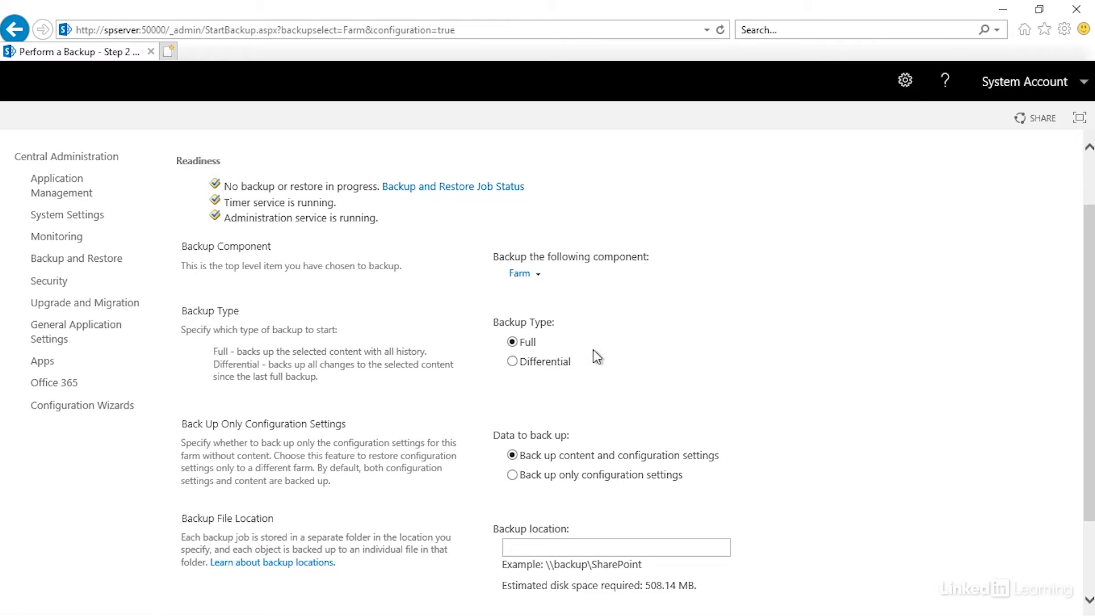
scroll(587, 358, down, 3)
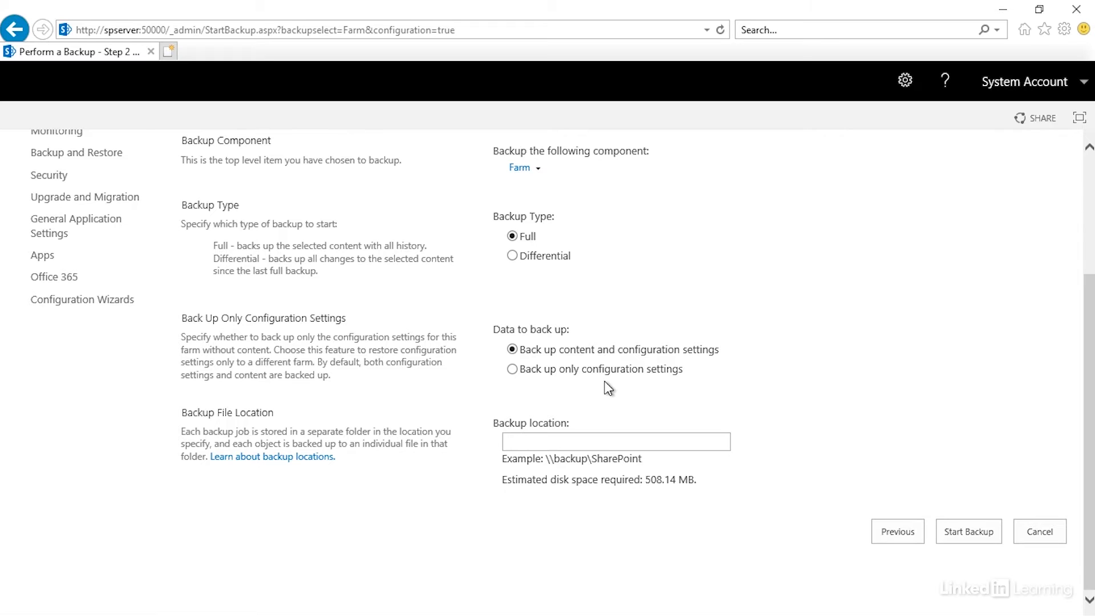
click(510, 370)
Set the backup location to \\lh-dc-1\sharepointbackup and start the backup
text(\\lh-dc-1\sharepoint)
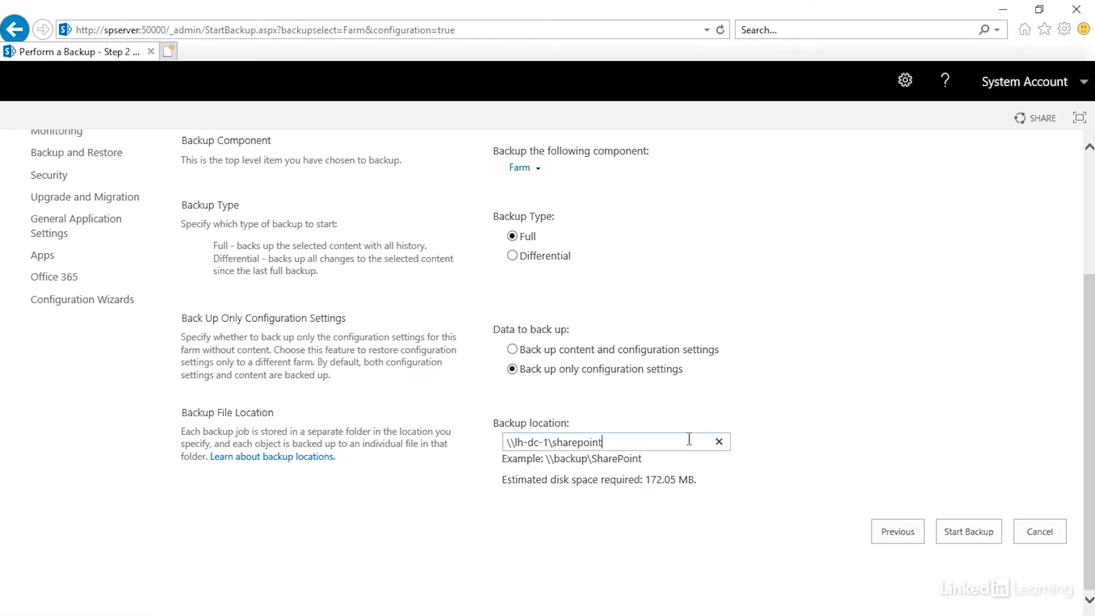
text(backup)
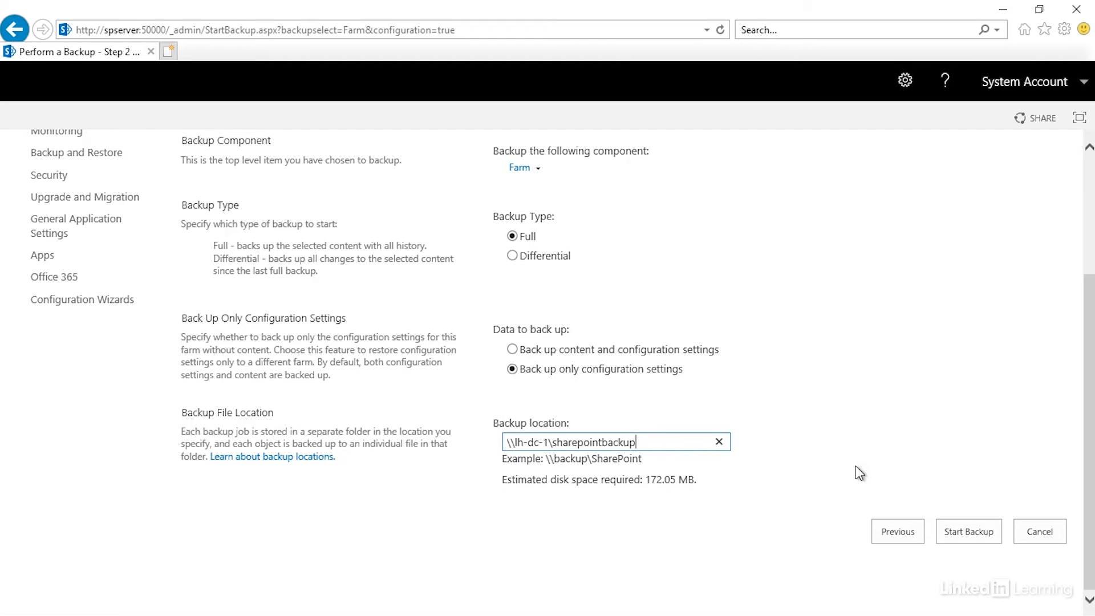
click(963, 536)
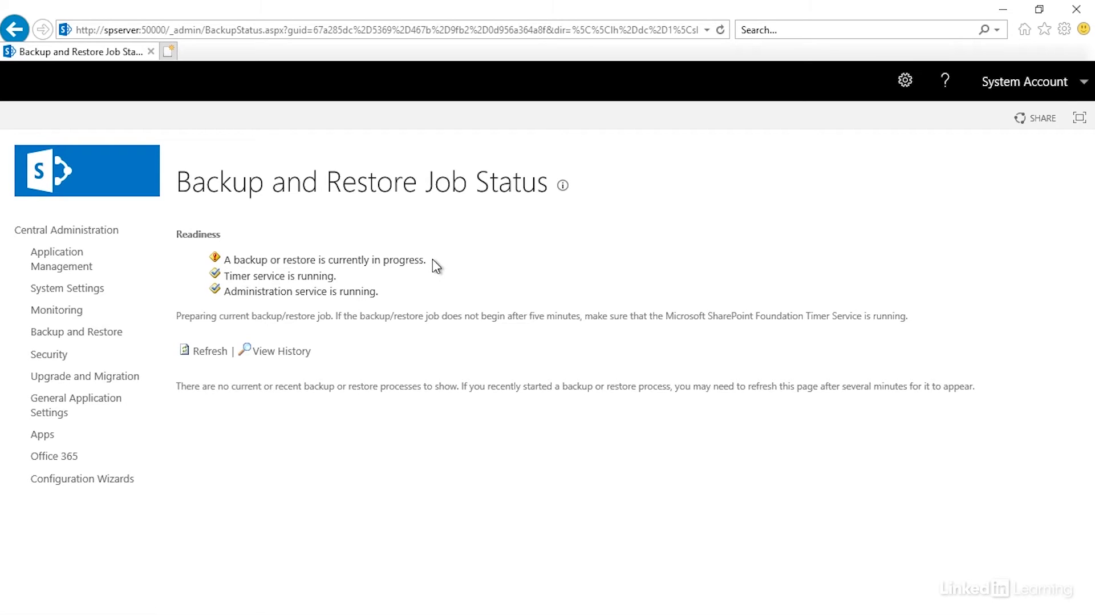
Refresh job status until the Farm backup shows Completed with 0 warnings and 0 errors
click(196, 355)
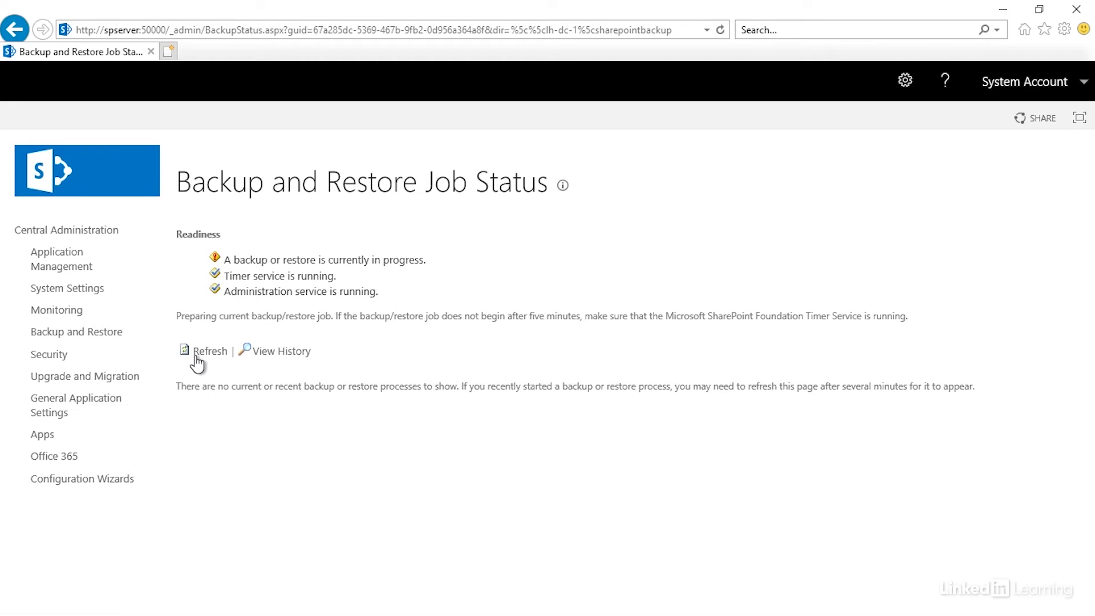
click(197, 356)
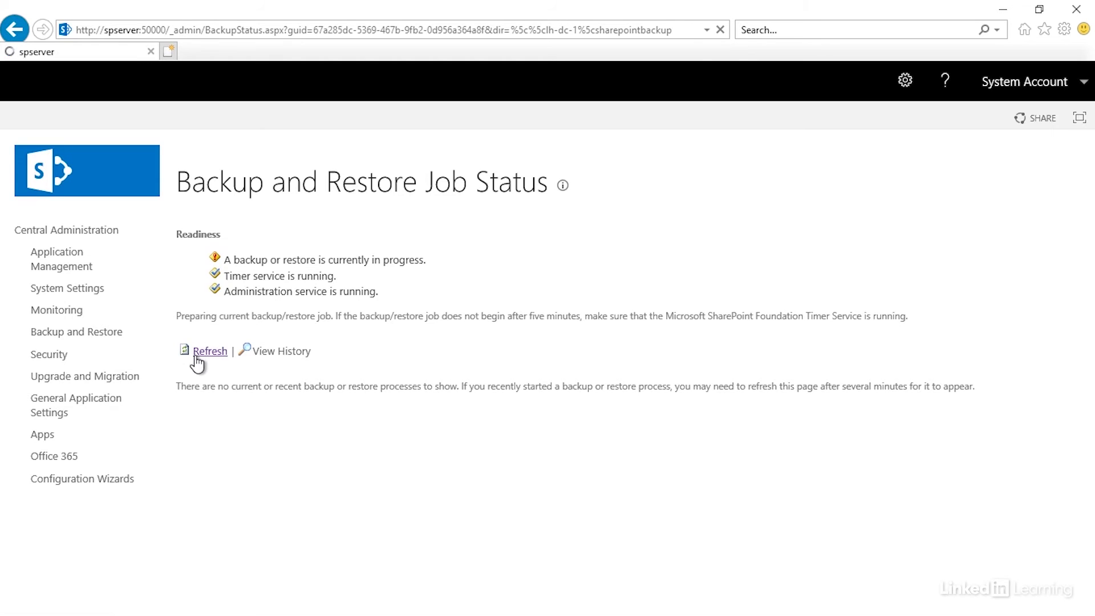
click(207, 330)
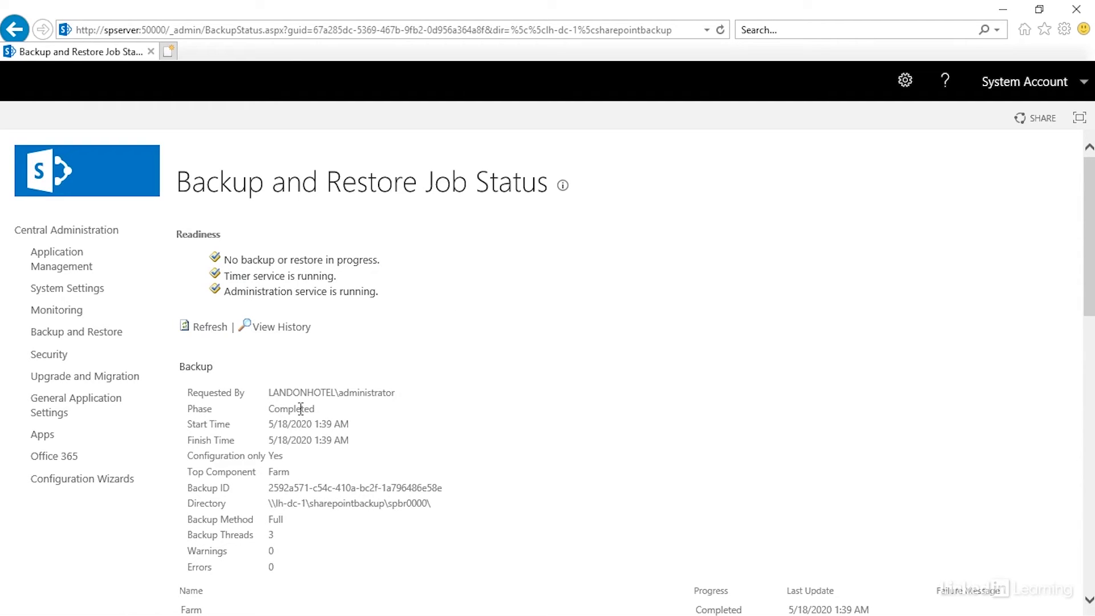
Open 'Restore from a backup', select the Farm backup row, and continue to Step 2
click(57, 340)
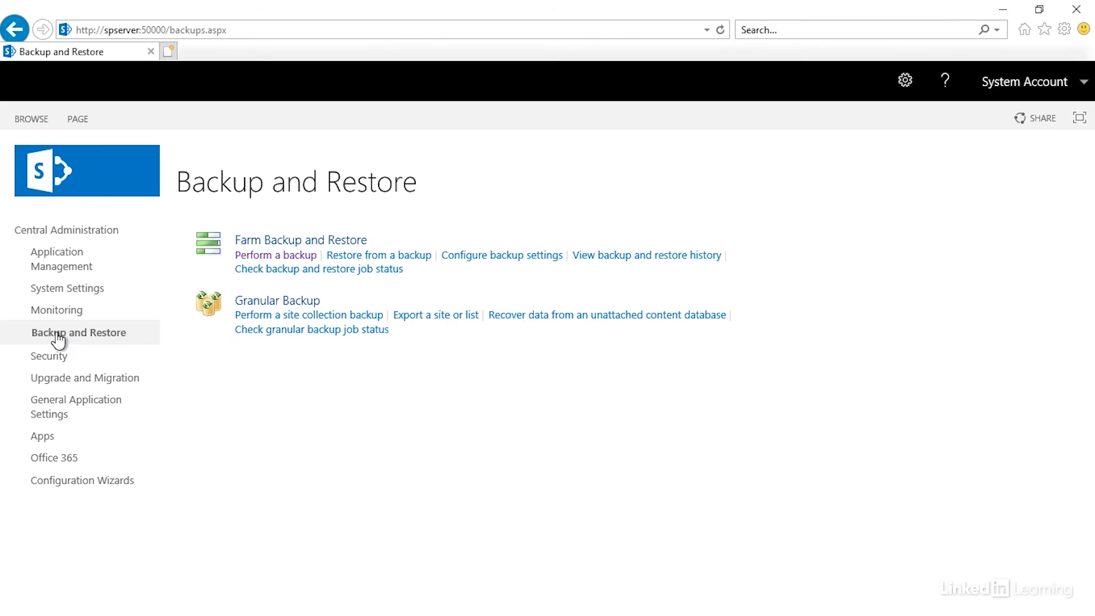
click(400, 255)
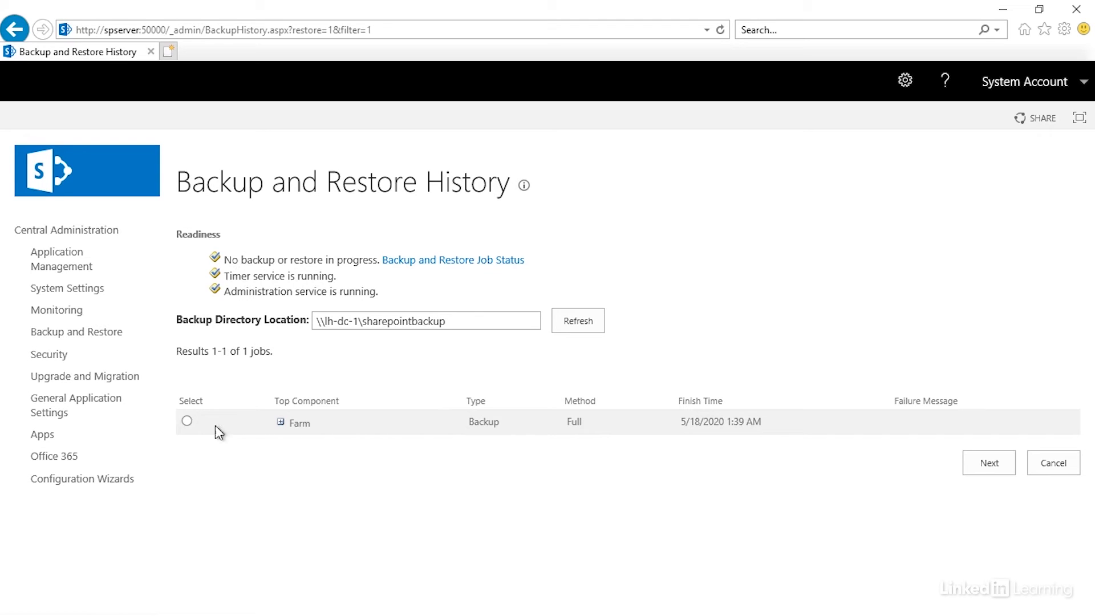
click(187, 421)
click(974, 461)
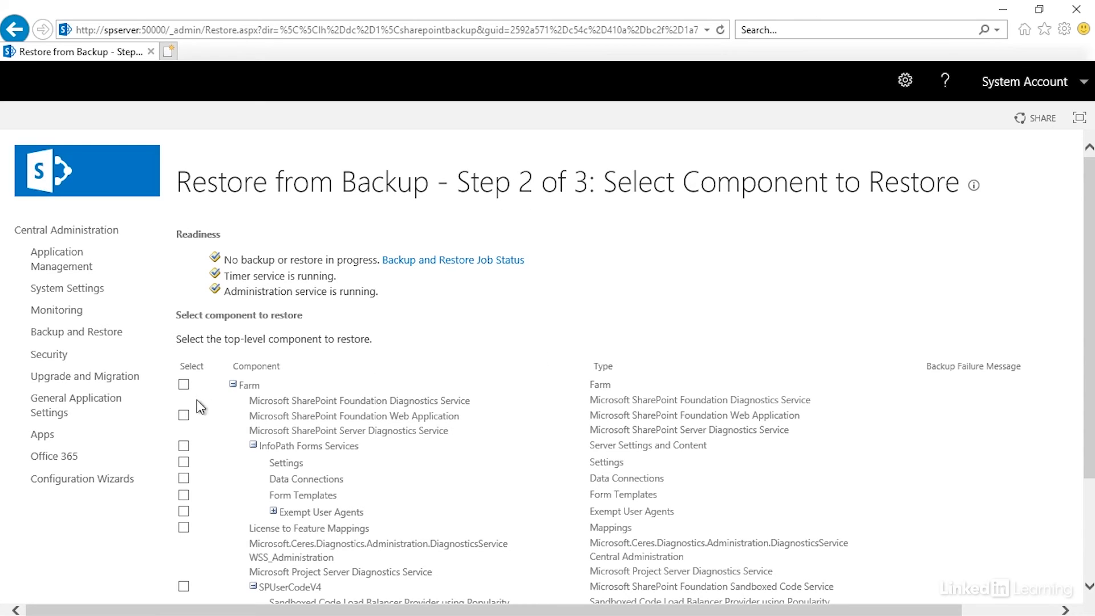
Tick the Farm checkbox as the restore component and proceed to Step 3 of 3
scroll(190, 392, down, 3)
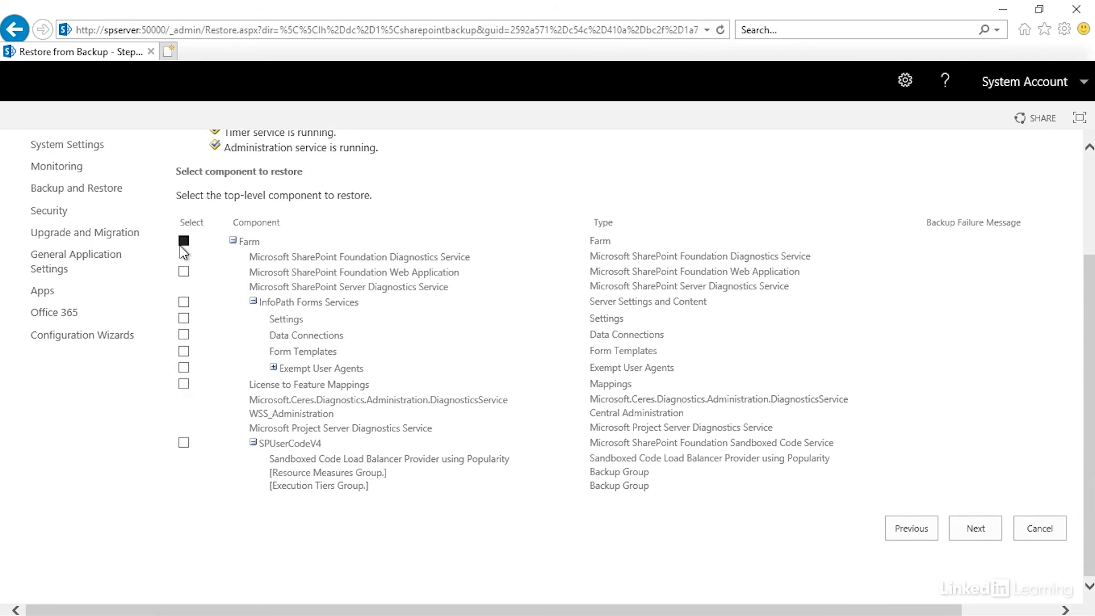
click(183, 241)
click(975, 528)
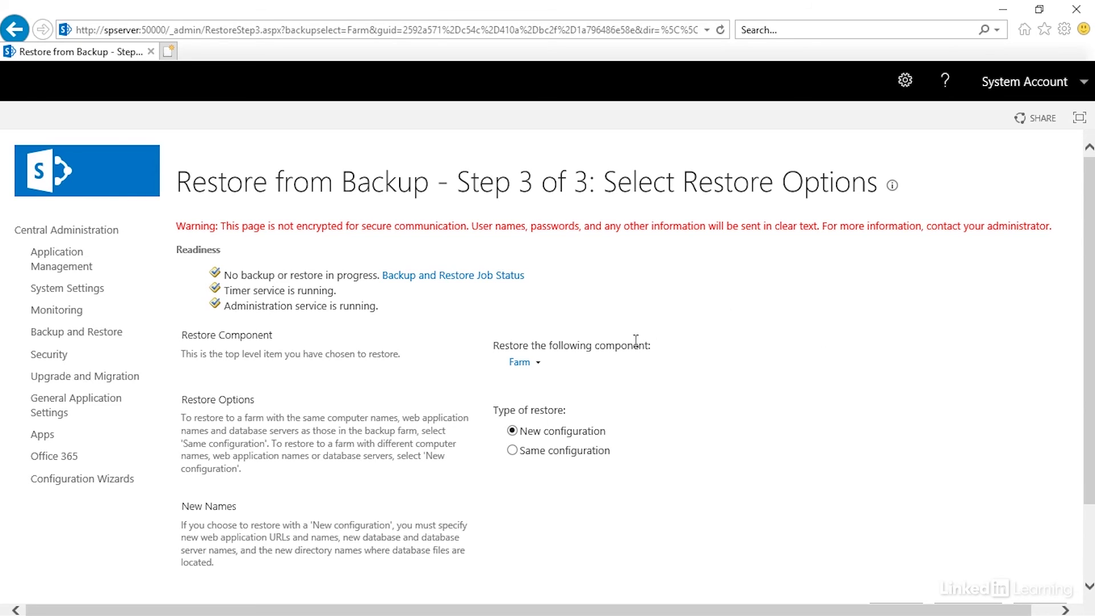
Choose Same configuration, accept the overwrite warning, then cancel instead of starting the restore
scroll(502, 349, down, 1)
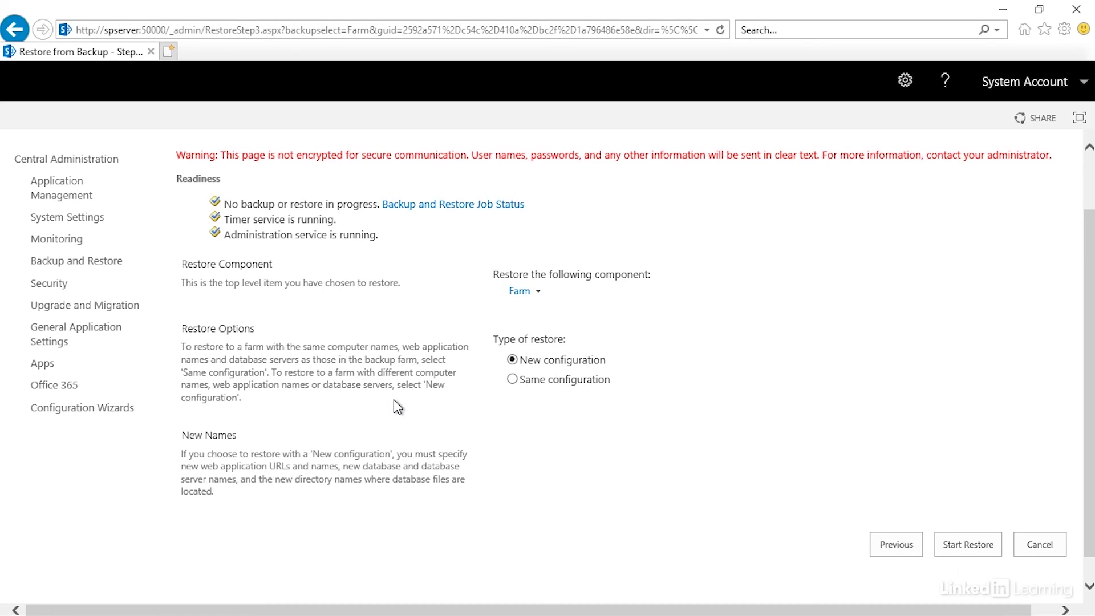
click(511, 379)
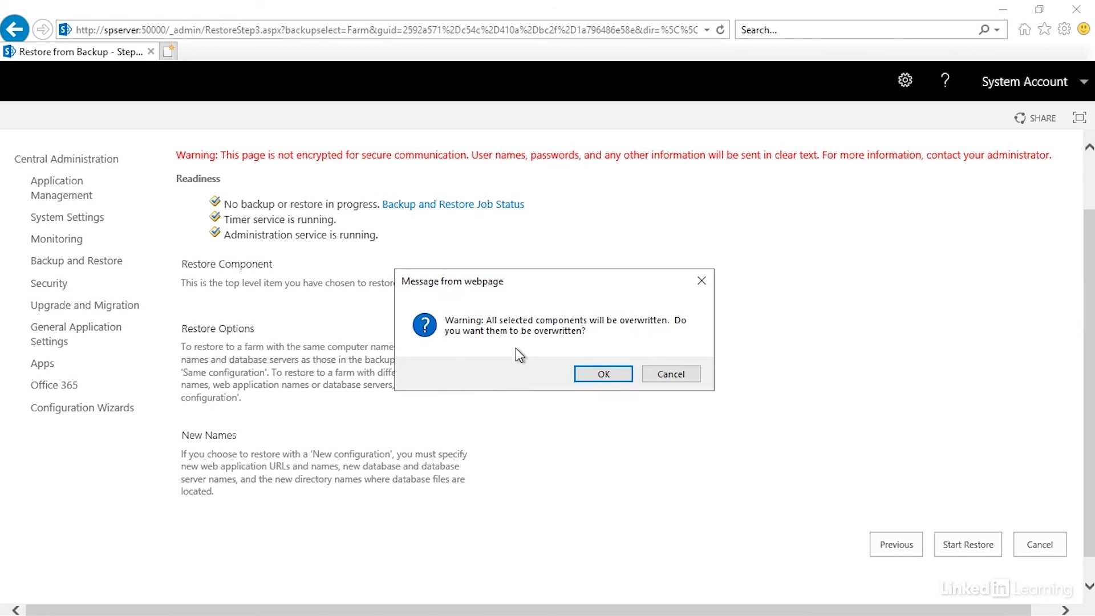
click(587, 372)
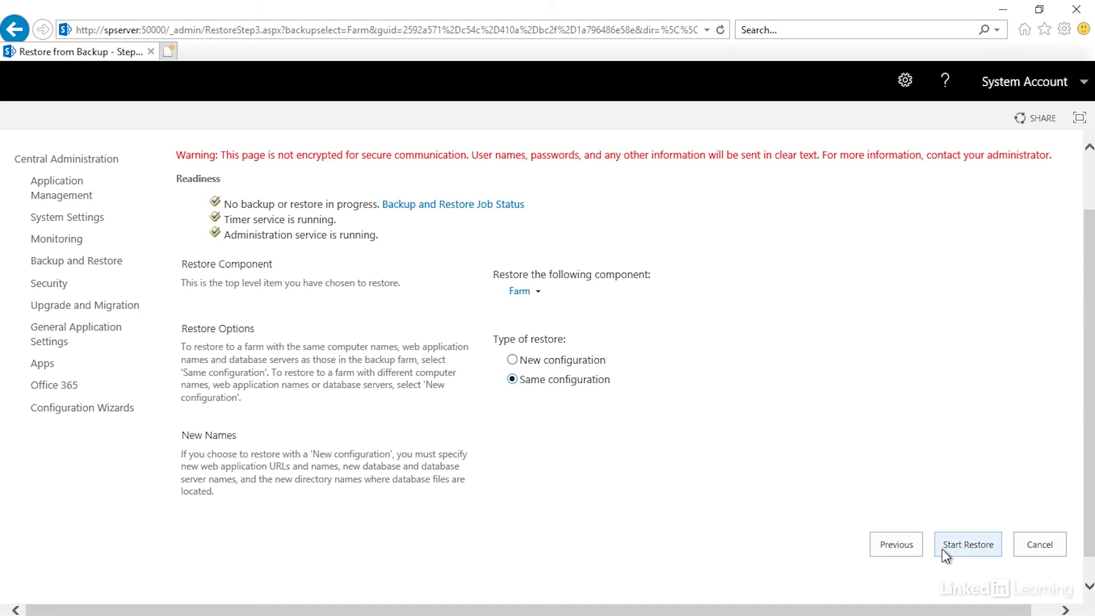
click(1028, 549)
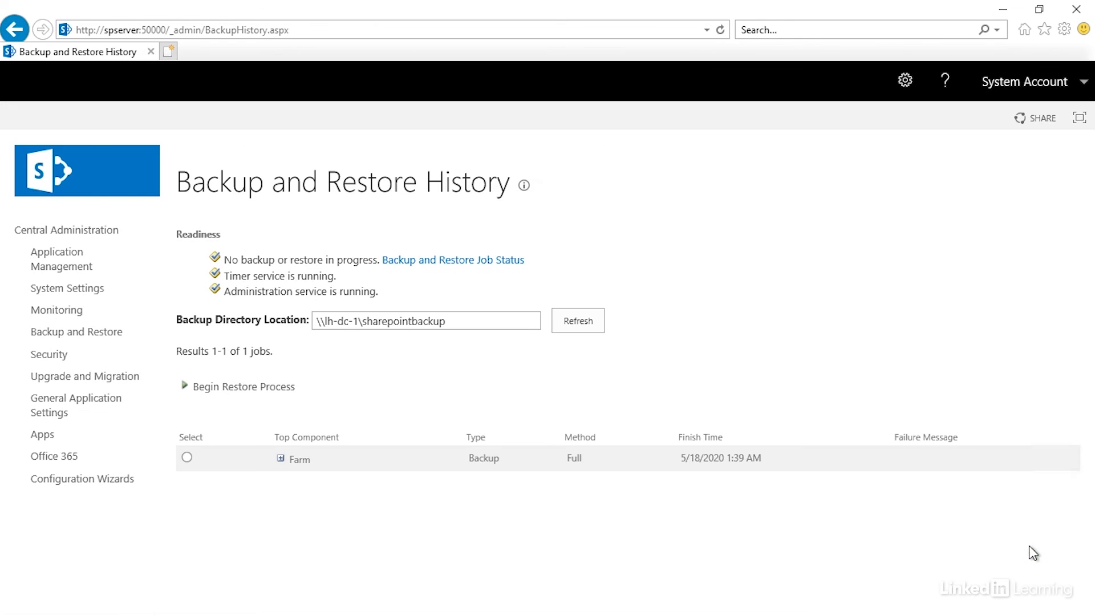